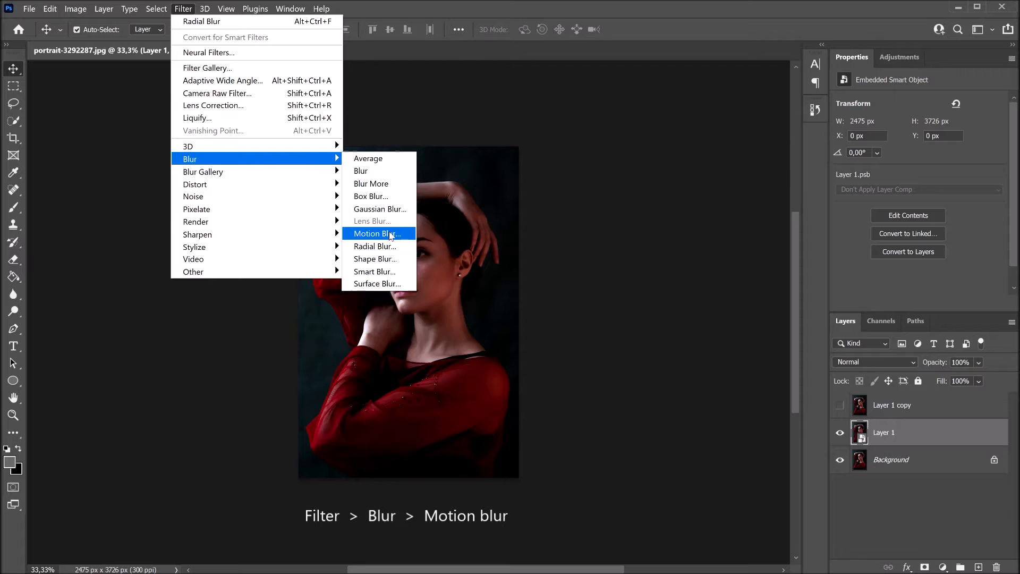
# - Apply a Motion Blur smart filter to Layer 1 with an angle of 0° and a distance of 148 pixels
pyautogui.click(391, 234)
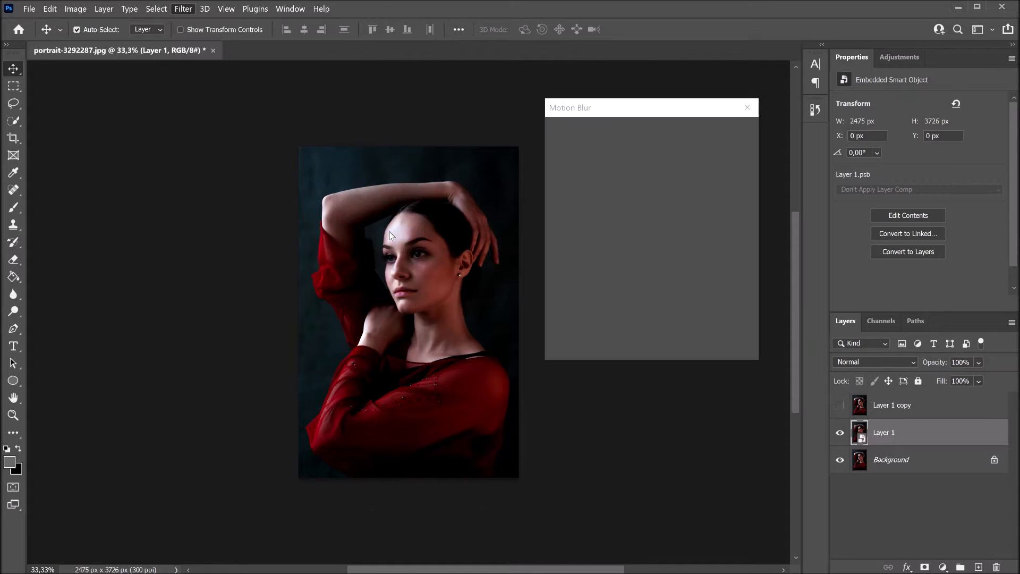
pyautogui.click(621, 302)
pyautogui.moveTo(631, 351); pyautogui.dragTo(607, 351)
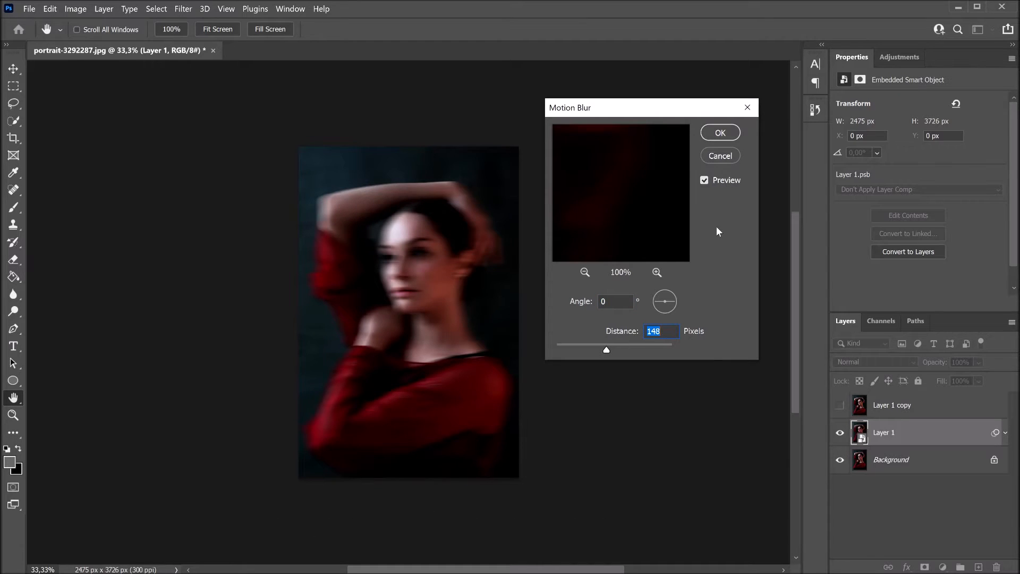
pyautogui.click(724, 132)
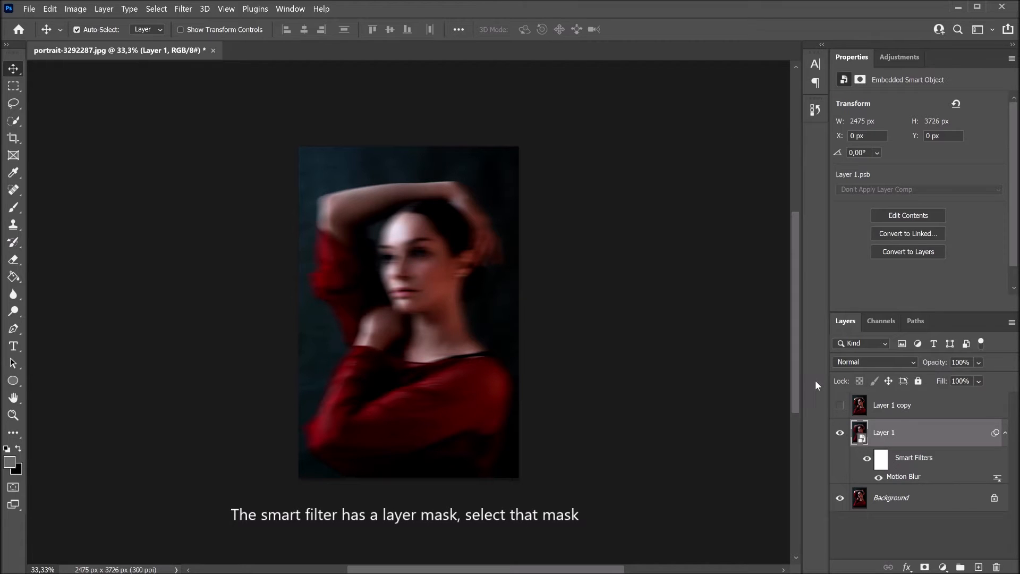
# - Paint the face clear of blur on Layer 1's filter mask with a black 700 px soft round brush at 51% opacity
pyautogui.click(882, 460)
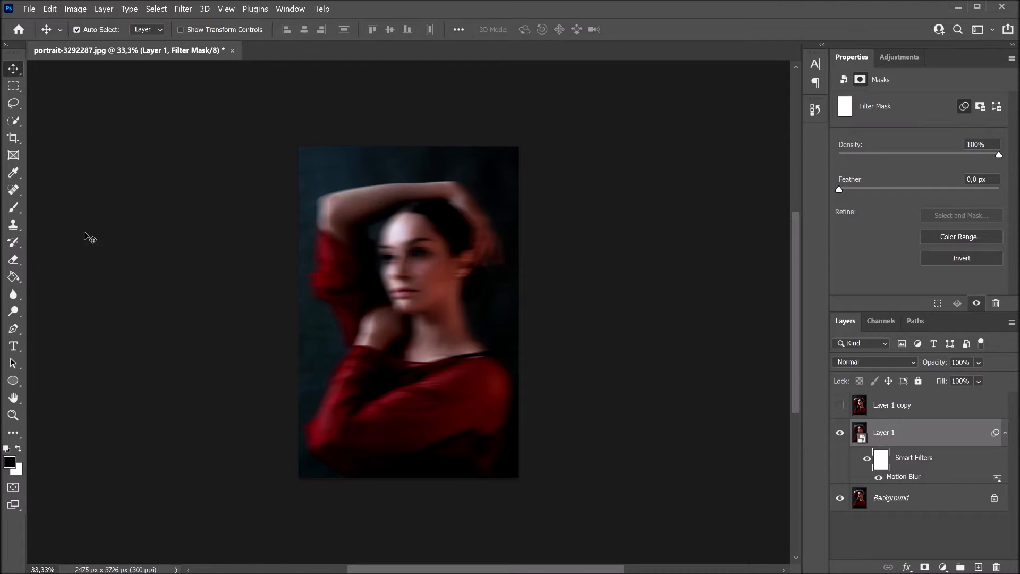
pyautogui.click(17, 210)
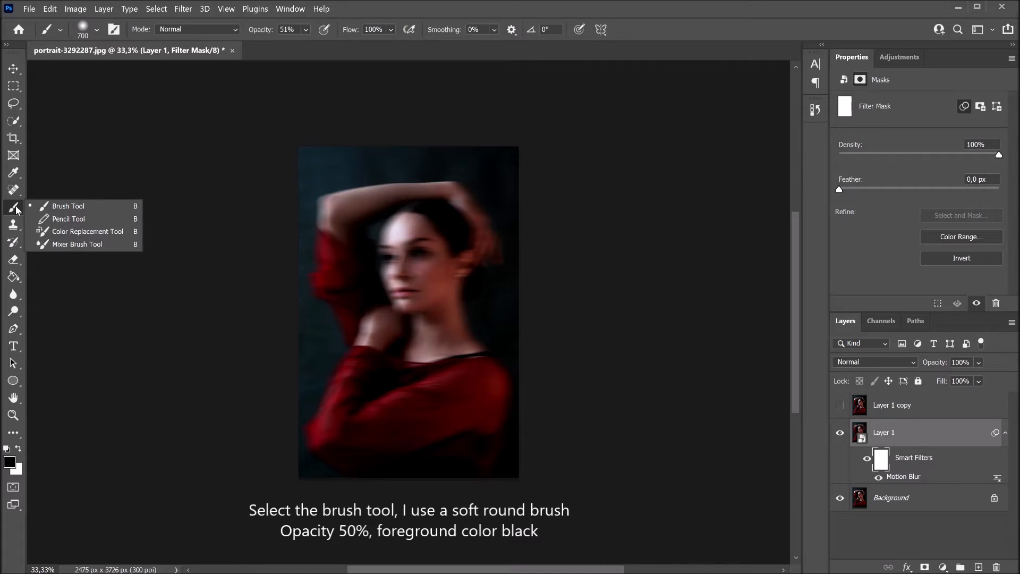
pyautogui.click(98, 31)
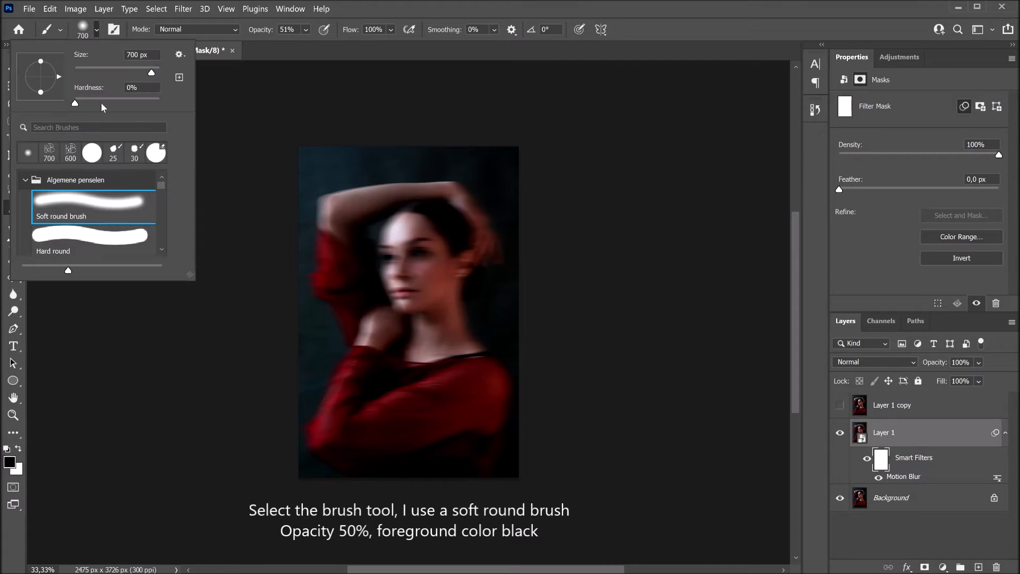
pyautogui.click(110, 209)
pyautogui.click(300, 29)
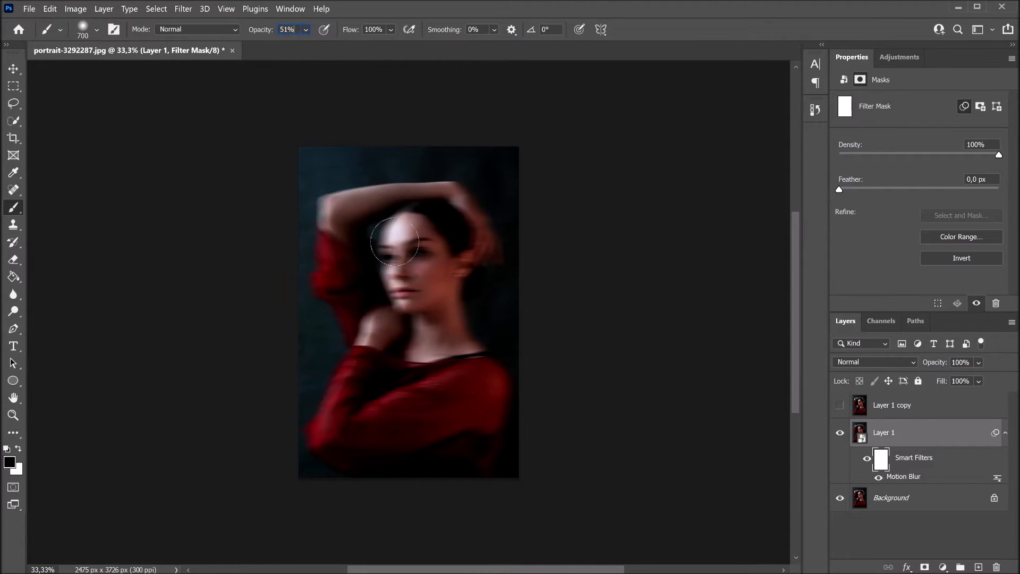
pyautogui.moveTo(402, 246)
pyautogui.mouseDown()
pyautogui.moveTo(434, 276)
pyautogui.moveTo(407, 295)
pyautogui.moveTo(404, 259)
pyautogui.moveTo(425, 259)
pyautogui.moveTo(413, 287)
pyautogui.moveTo(404, 257)
pyautogui.moveTo(421, 245)
pyautogui.moveTo(409, 235)
pyautogui.moveTo(435, 263)
pyautogui.moveTo(465, 262)
pyautogui.moveTo(457, 256)
pyautogui.moveTo(448, 277)
pyautogui.moveTo(423, 288)
pyautogui.moveTo(445, 264)
pyautogui.moveTo(434, 237)
pyautogui.mouseUp()
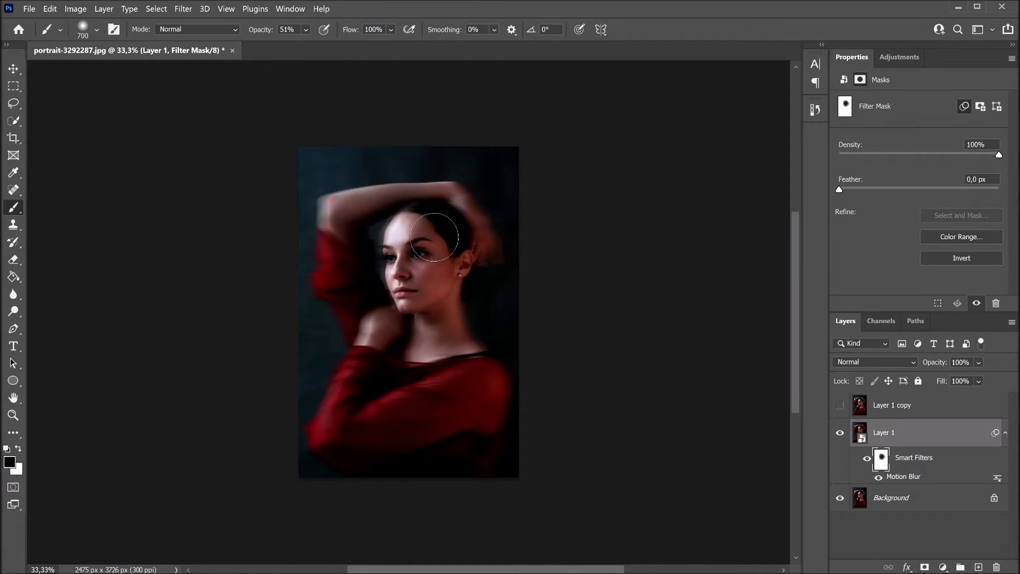
# - Make Layer 1 copy visible again and convert it to a smart object
pyautogui.click(841, 406)
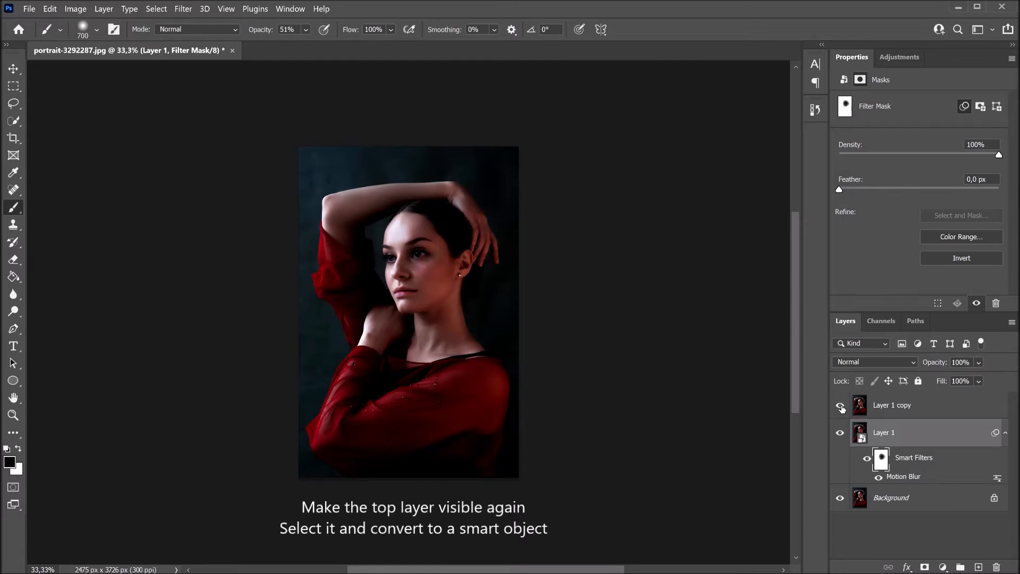
pyautogui.click(915, 408)
pyautogui.rightClick(916, 408)
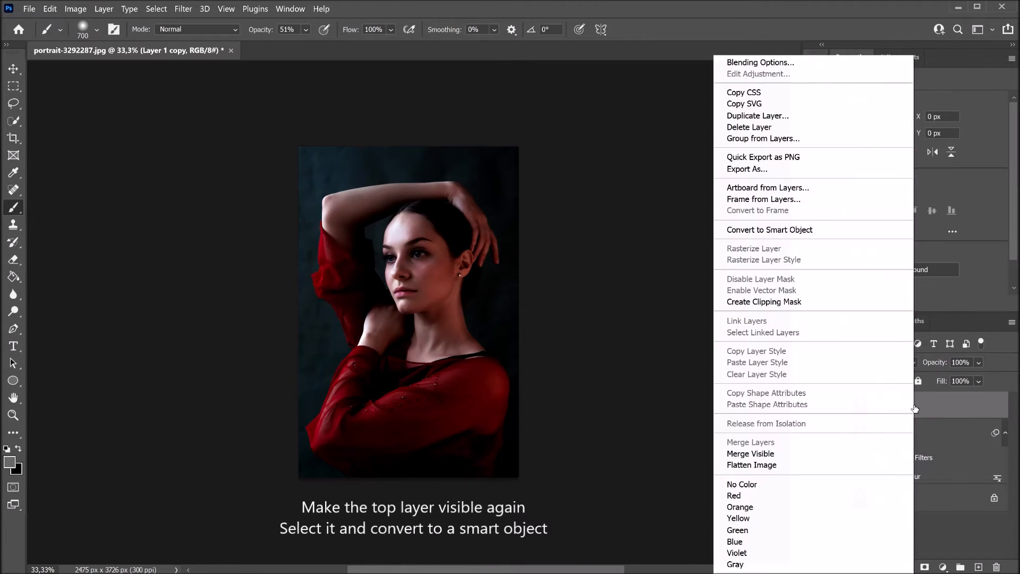
pyautogui.click(840, 233)
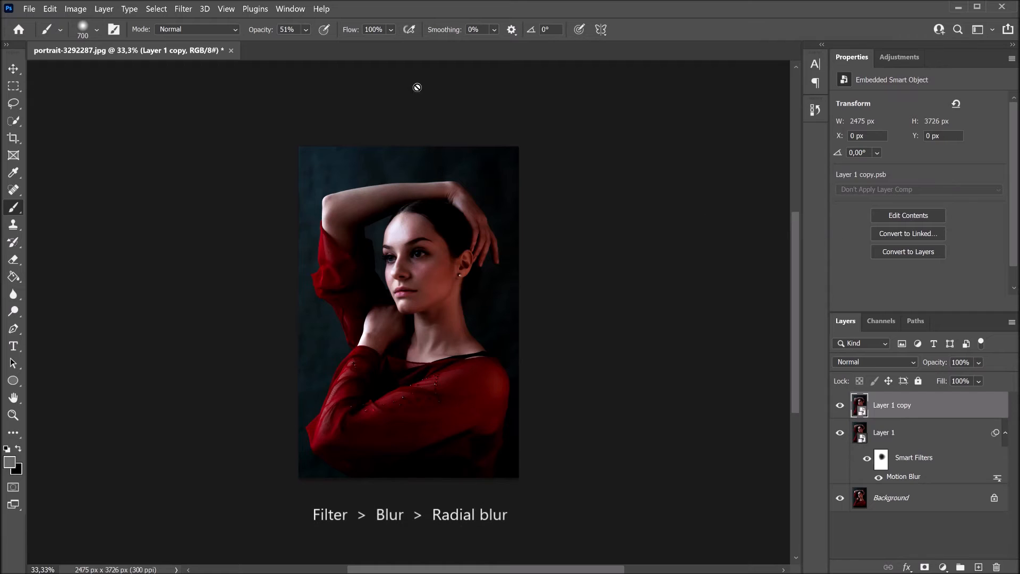
# - Apply a Radial Blur to Layer 1 copy with amount 20, Spin method and Best quality, placing the blur center around the face
pyautogui.click(184, 9)
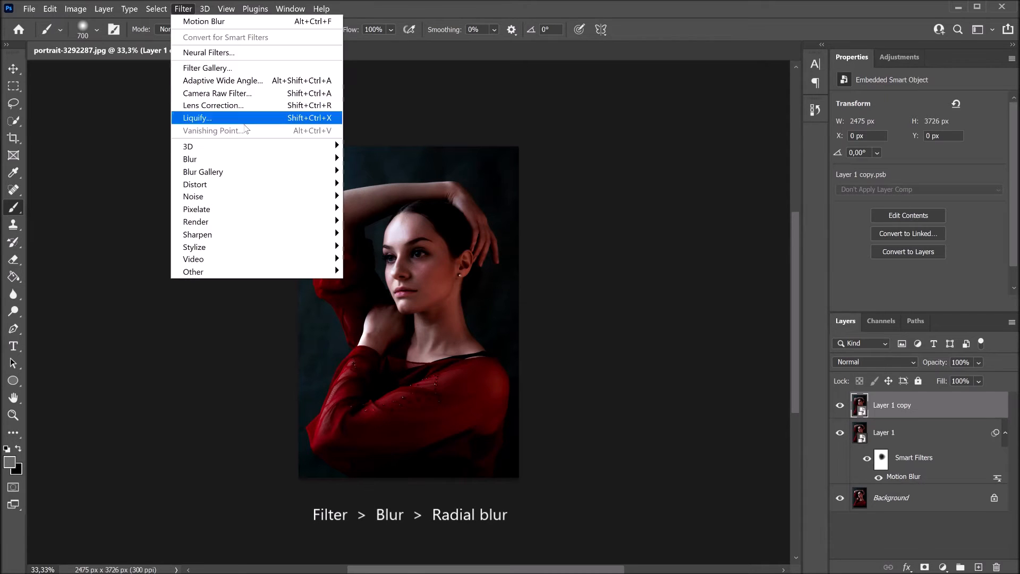
pyautogui.moveTo(297, 160)
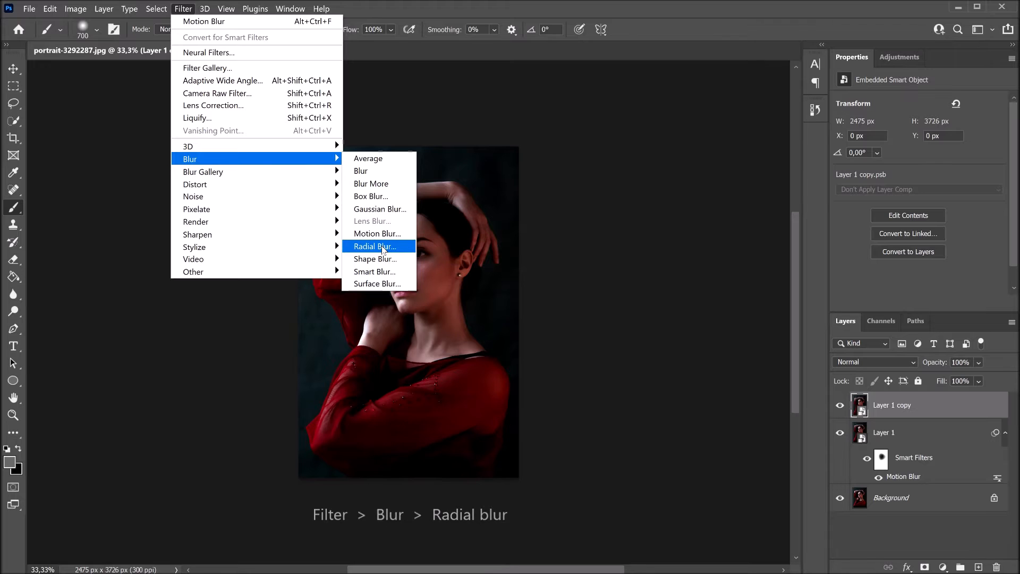
pyautogui.click(383, 247)
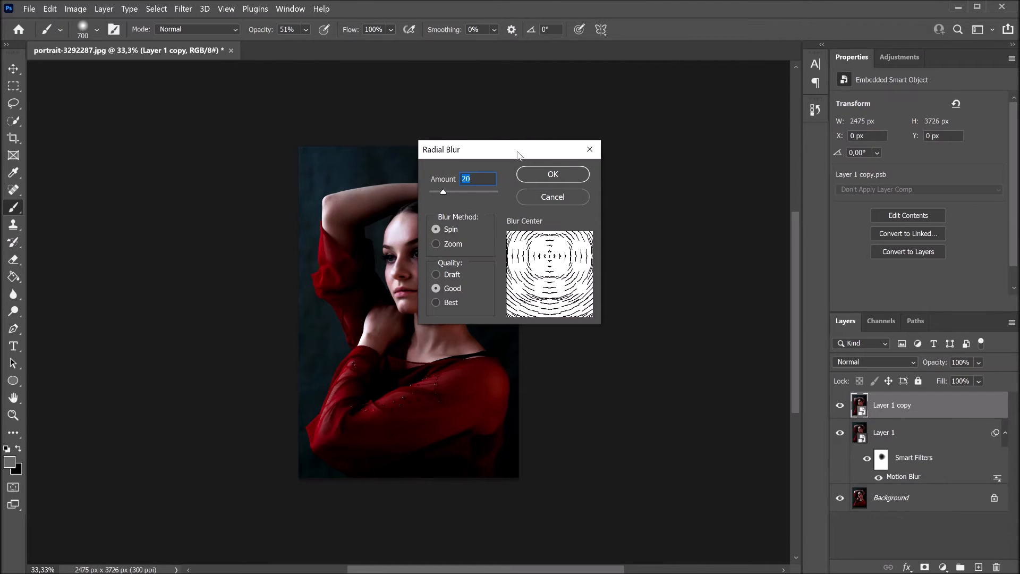
pyautogui.moveTo(518, 155); pyautogui.dragTo(607, 158)
pyautogui.moveTo(644, 262)
pyautogui.mouseDown()
pyautogui.moveTo(612, 246)
pyautogui.moveTo(631, 276)
pyautogui.moveTo(659, 264)
pyautogui.moveTo(638, 260)
pyautogui.moveTo(638, 250)
pyautogui.moveTo(642, 261)
pyautogui.mouseUp()
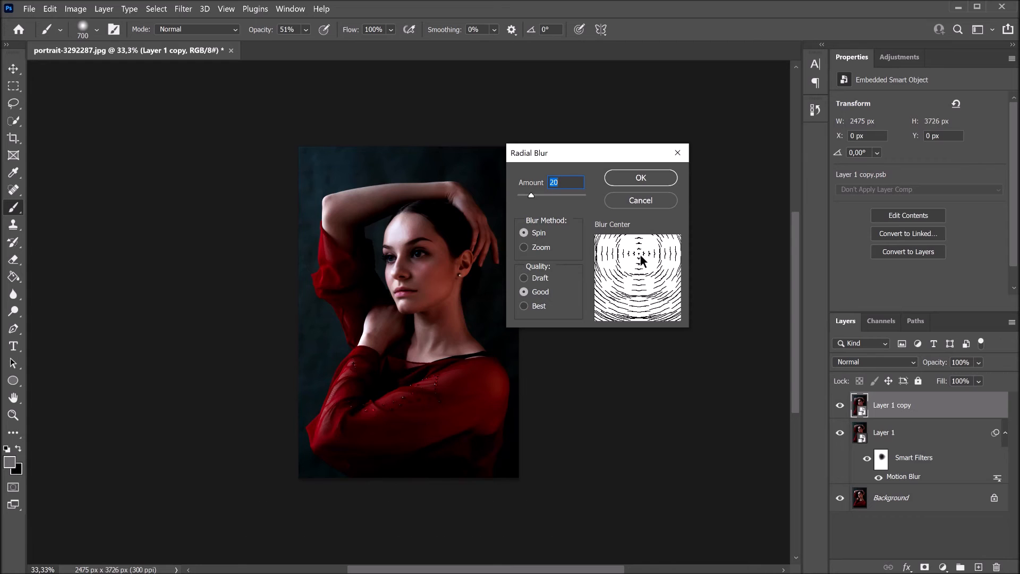
pyautogui.moveTo(553, 196); pyautogui.dragTo(531, 197)
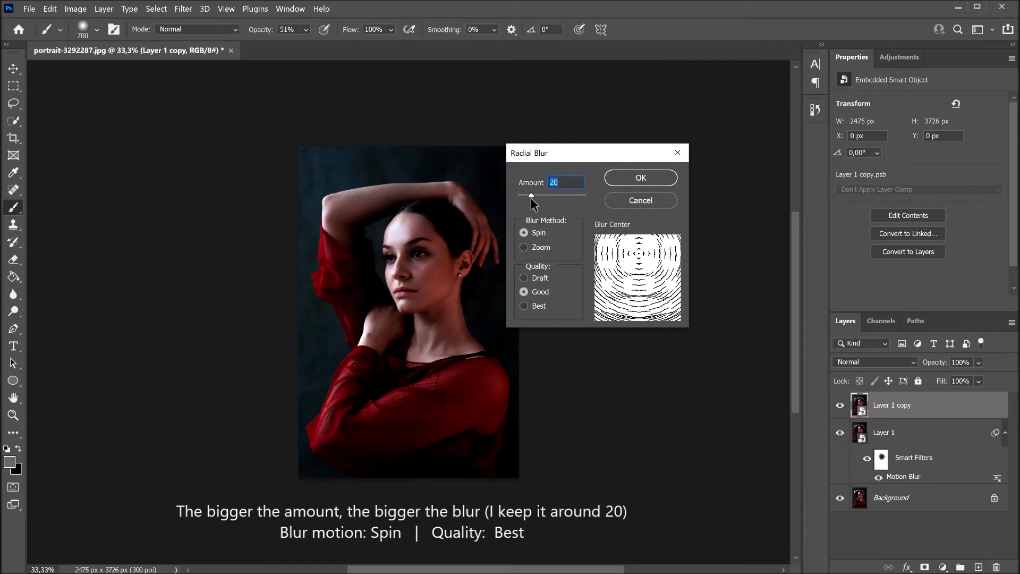
pyautogui.click(525, 232)
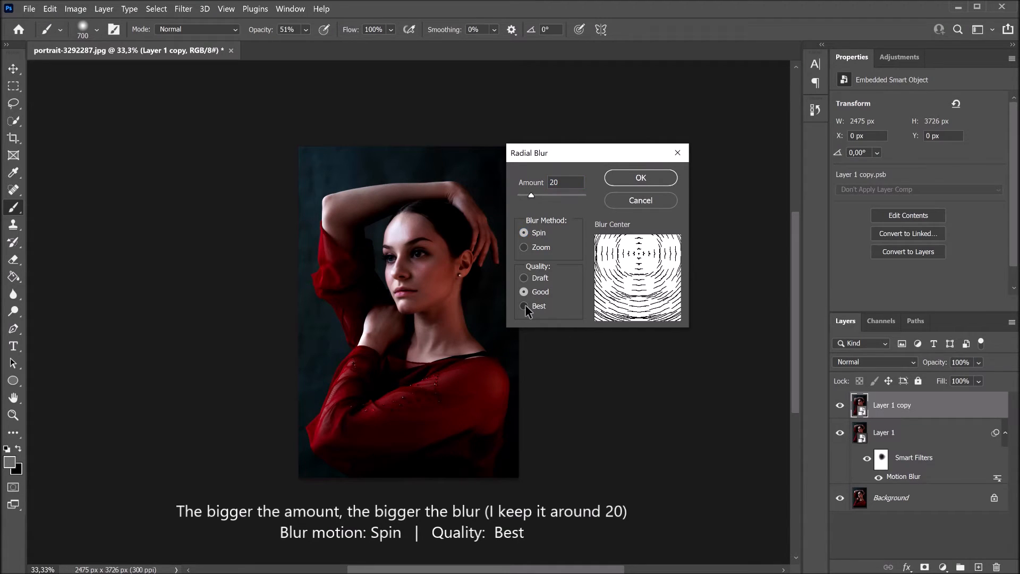
pyautogui.click(644, 178)
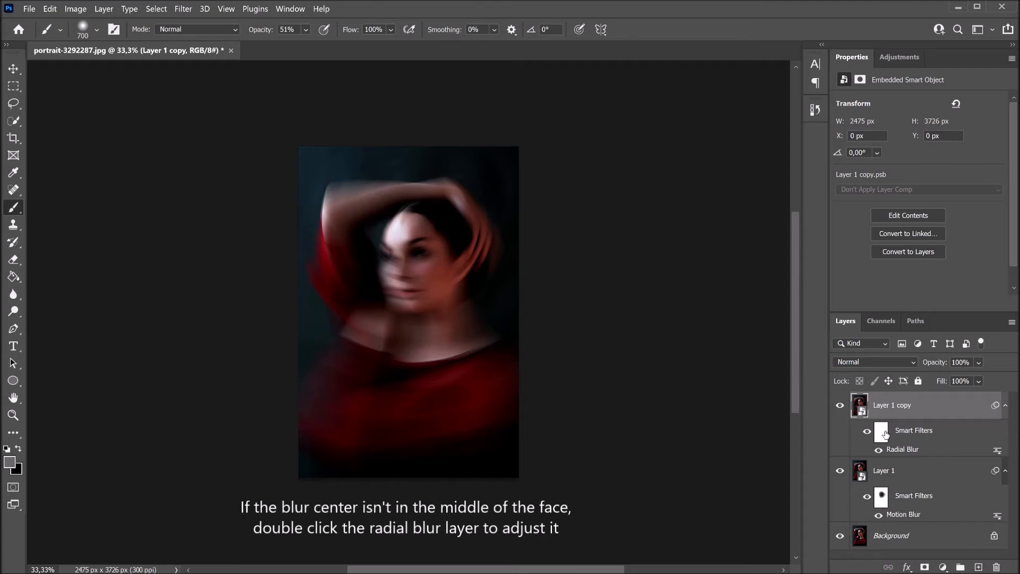
# - Reopen the Radial Blur smart filter and shift its blur center slightly lower to match the middle of the face
pyautogui.doubleClick(903, 450)
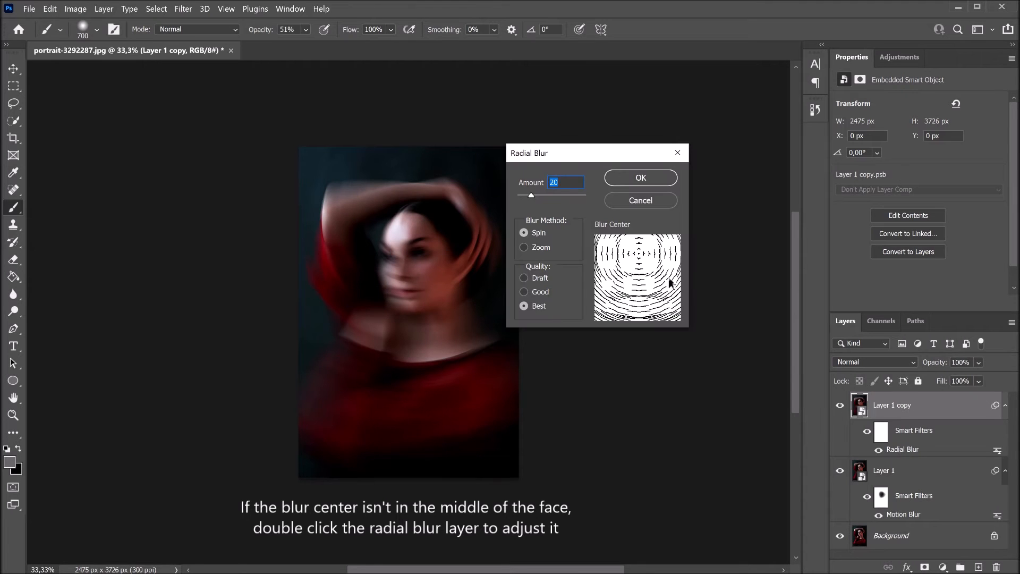
pyautogui.moveTo(639, 251); pyautogui.dragTo(640, 258)
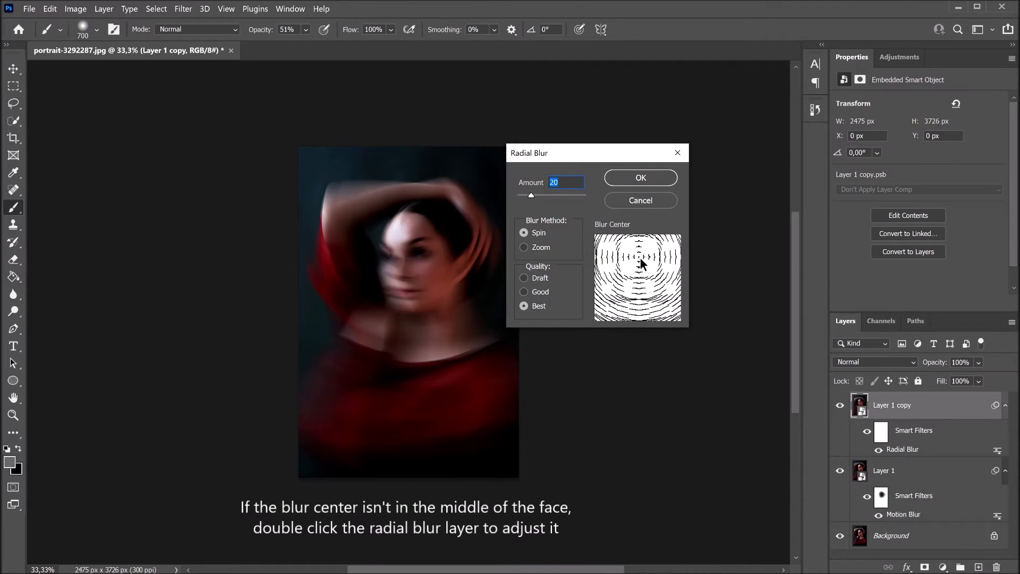
pyautogui.click(635, 177)
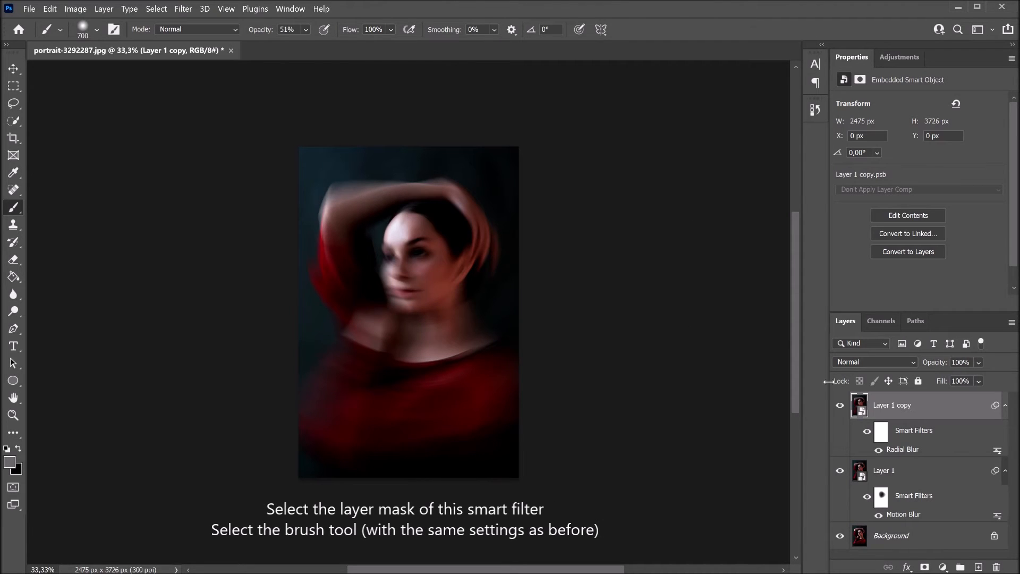
# - Paint black over the face on the Radial Blur's filter mask and lower Layer 1 copy's opacity to 51%
pyautogui.click(881, 432)
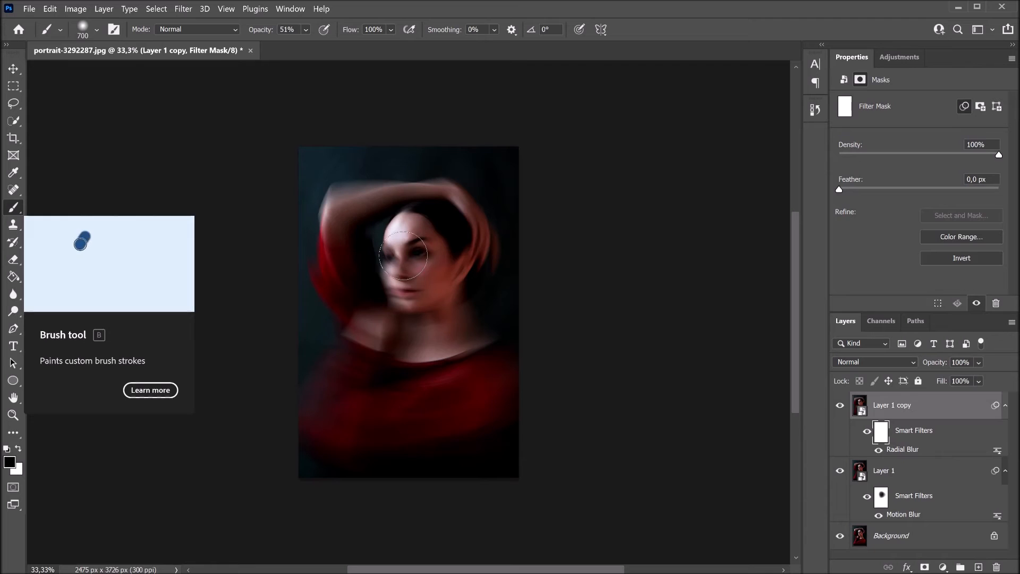
pyautogui.moveTo(404, 256)
pyautogui.mouseDown()
pyautogui.moveTo(415, 293)
pyautogui.moveTo(403, 254)
pyautogui.moveTo(422, 250)
pyautogui.moveTo(446, 278)
pyautogui.moveTo(453, 255)
pyautogui.moveTo(438, 283)
pyautogui.moveTo(408, 292)
pyautogui.moveTo(417, 234)
pyautogui.moveTo(406, 294)
pyautogui.moveTo(441, 281)
pyautogui.mouseUp()
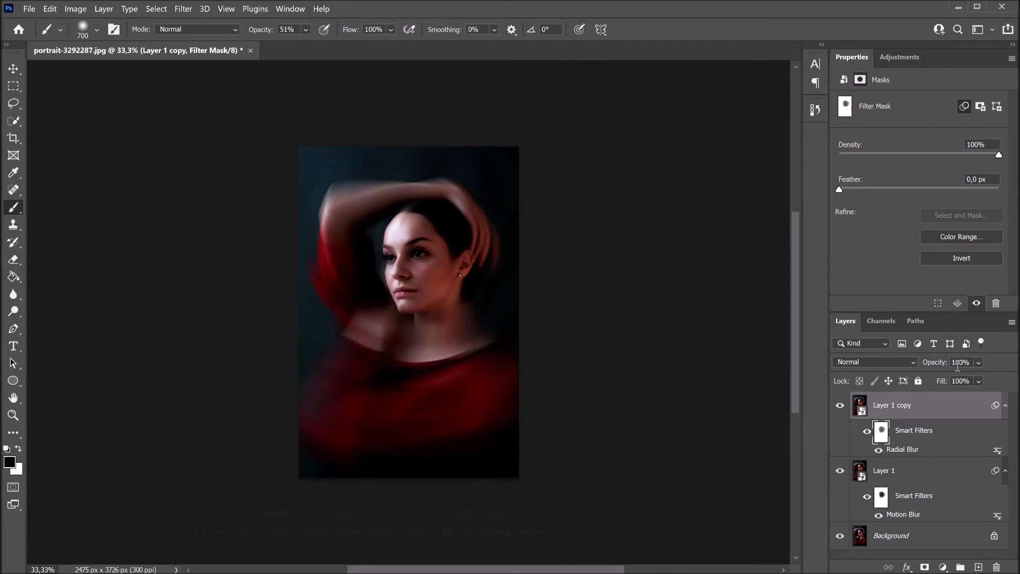
pyautogui.click(979, 362)
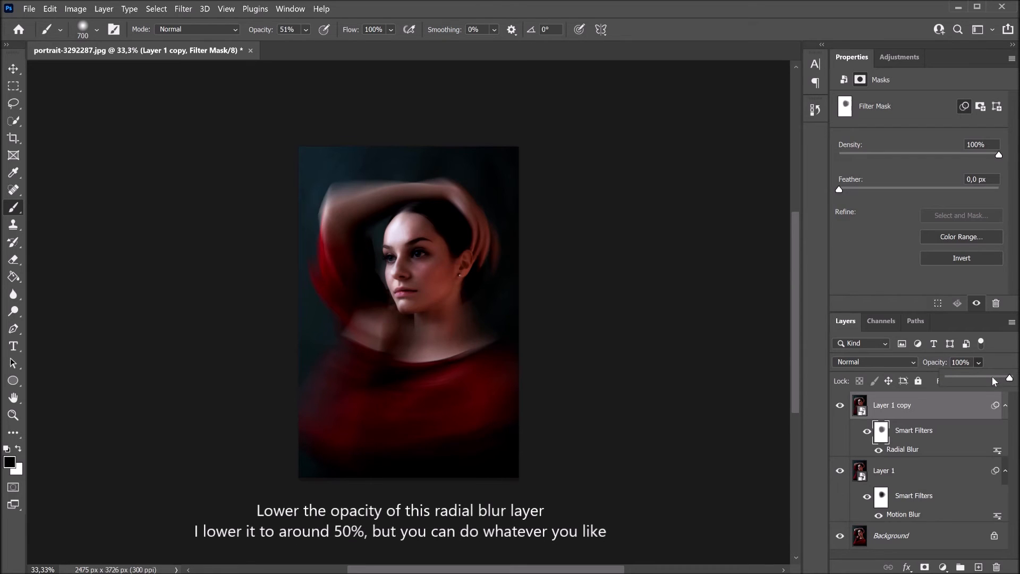
pyautogui.moveTo(991, 378); pyautogui.dragTo(980, 382)
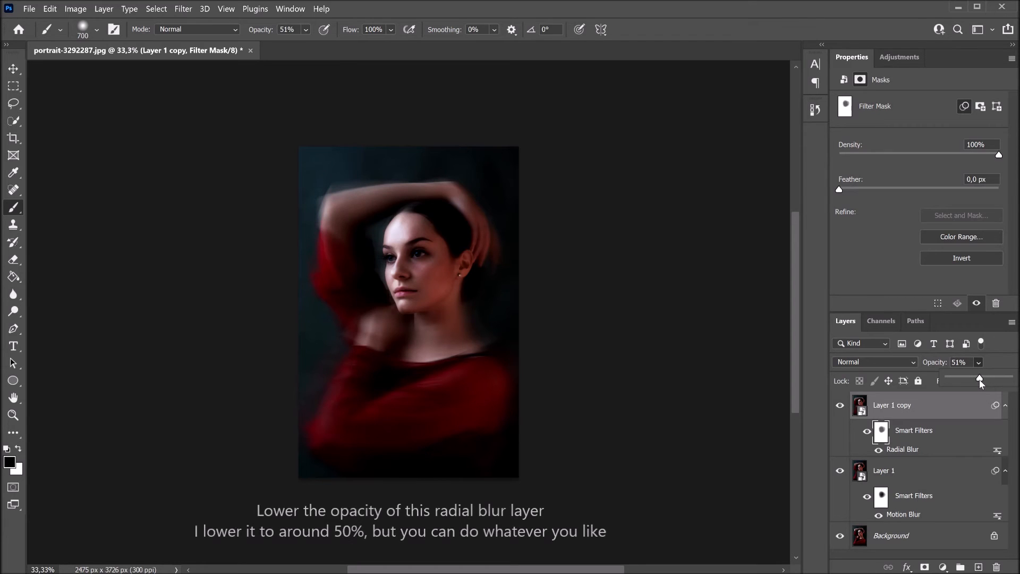
# - Compare the image with and without the blur layers, and add a Black & White adjustment layer above Layer 1 copy
pyautogui.keyDown('alt'); pyautogui.click(840, 537); pyautogui.keyUp('alt')
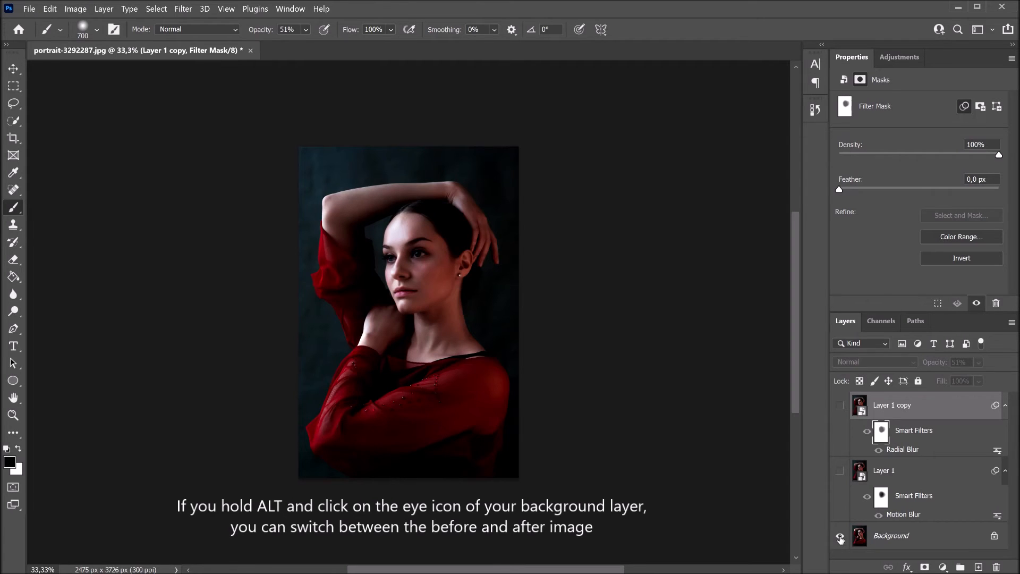
pyautogui.keyDown('alt'); pyautogui.click(841, 537); pyautogui.keyUp('alt')
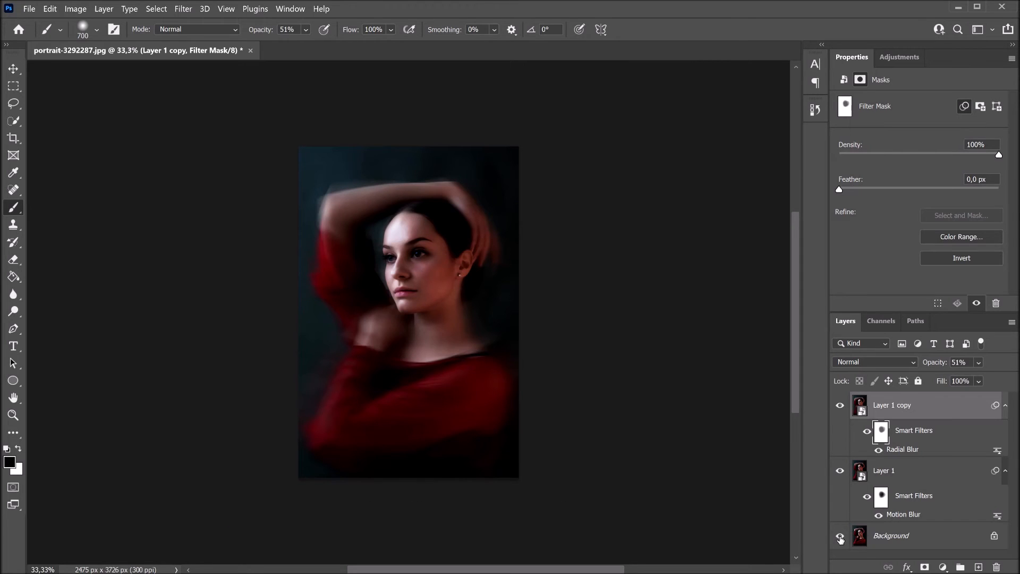
pyautogui.click(943, 567)
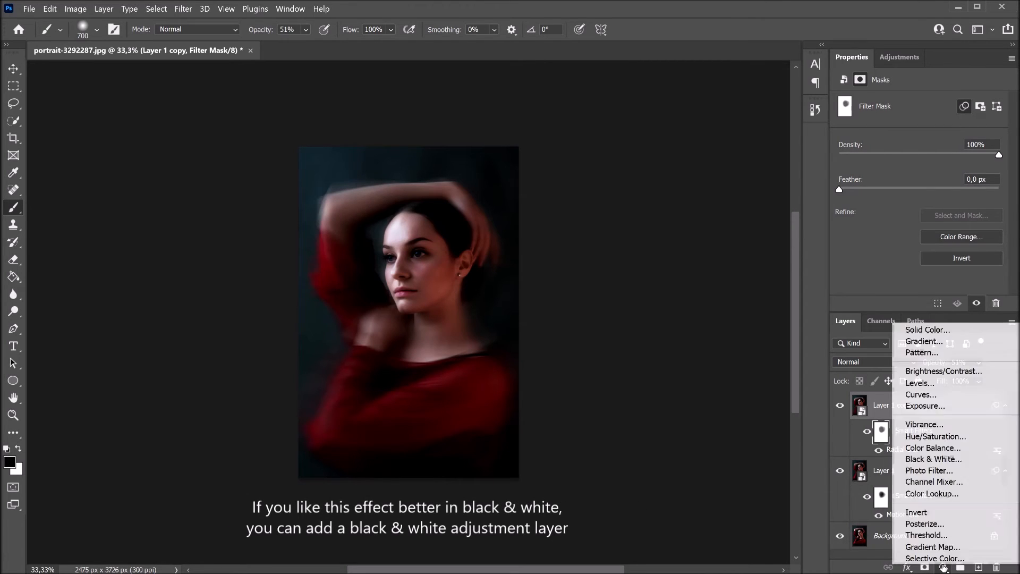
pyautogui.click(970, 462)
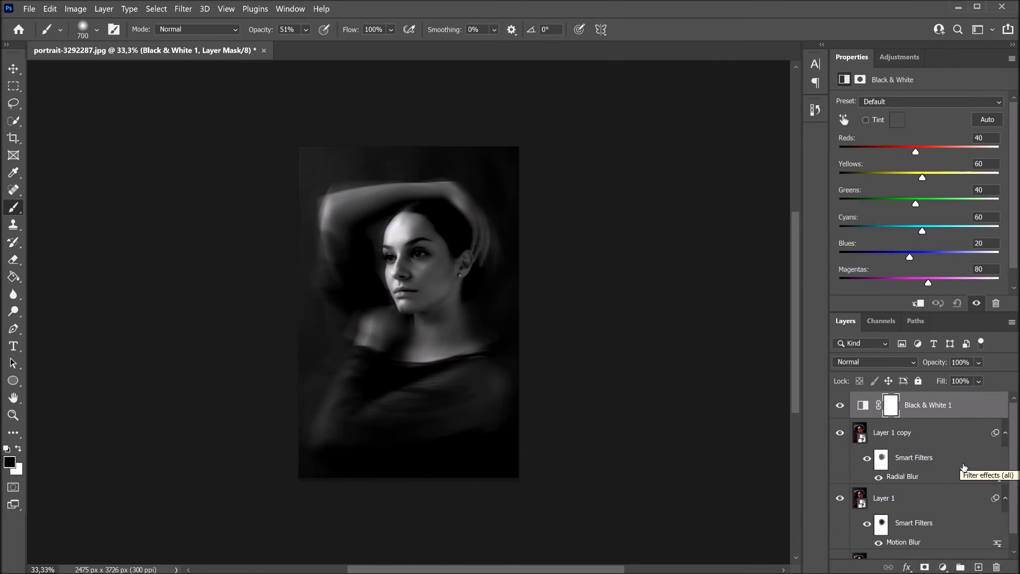
# - Raise the amount of Layer 1 copy's Radial Blur smart filter to 56
pyautogui.doubleClick(904, 477)
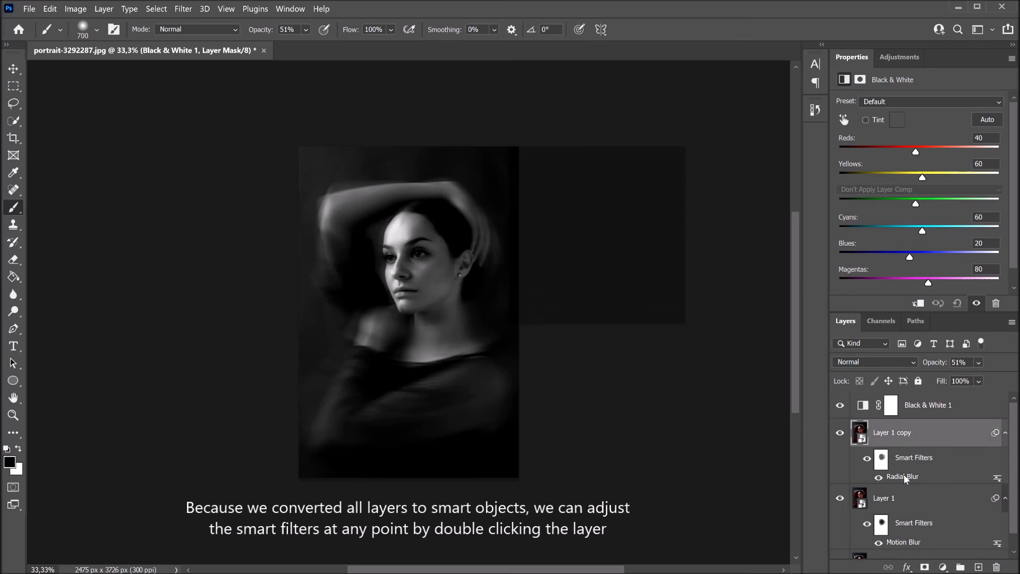
pyautogui.moveTo(531, 196); pyautogui.dragTo(554, 196)
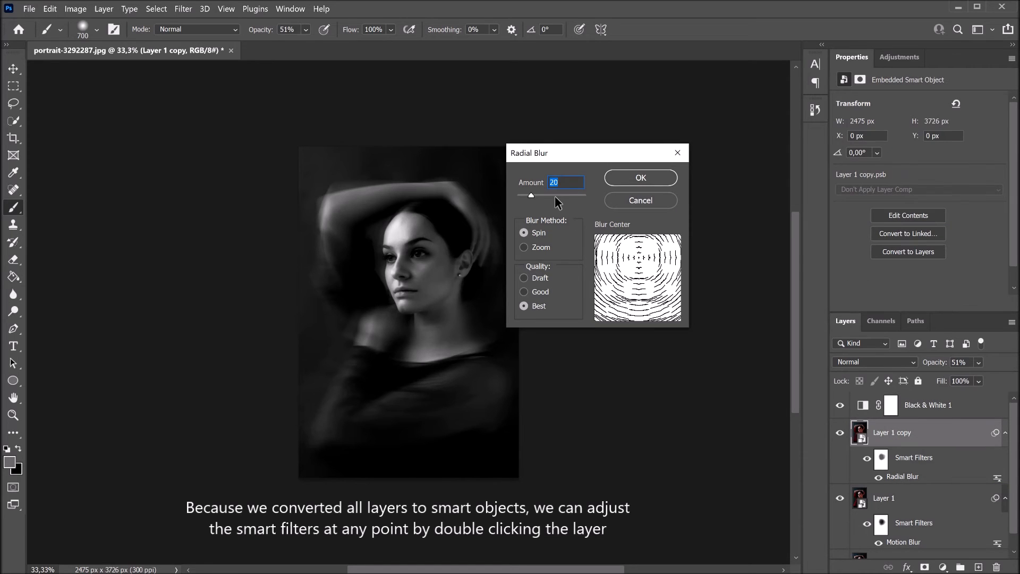
pyautogui.click(641, 179)
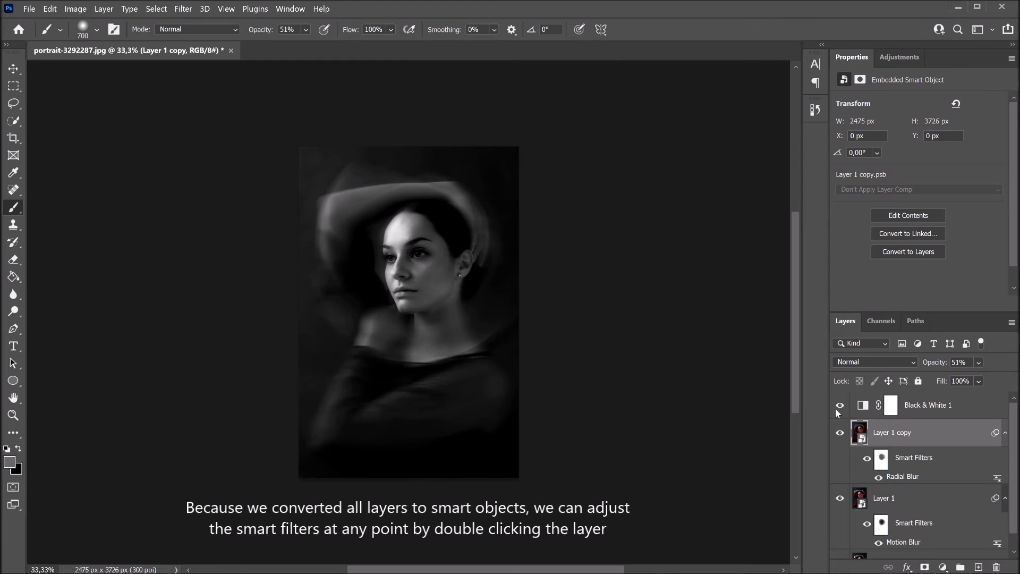
# - Reduce the amount of Layer 1 copy's Radial Blur smart filter to about 9
pyautogui.doubleClick(903, 477)
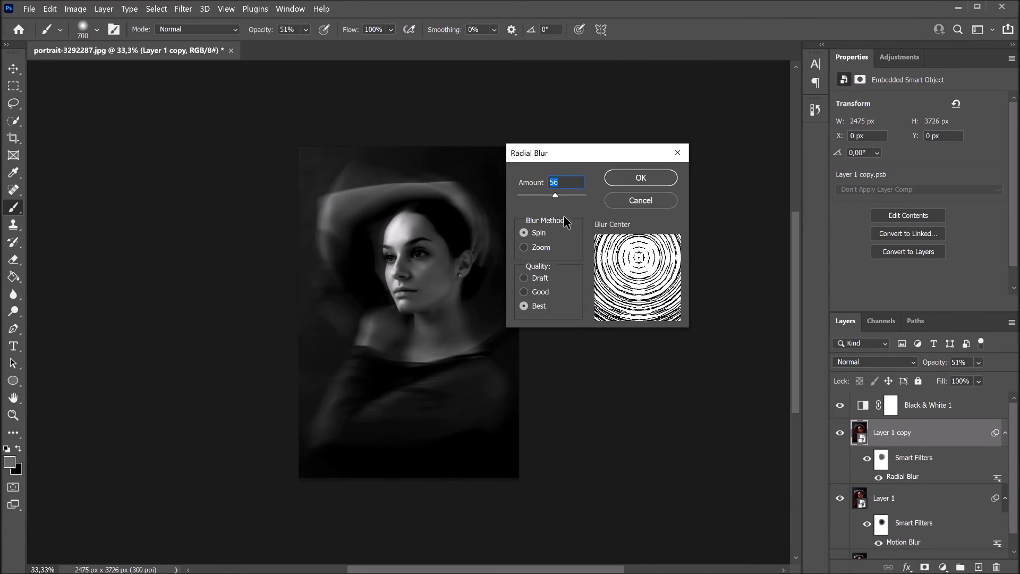
pyautogui.click(525, 196)
pyautogui.moveTo(525, 196); pyautogui.dragTo(524, 196)
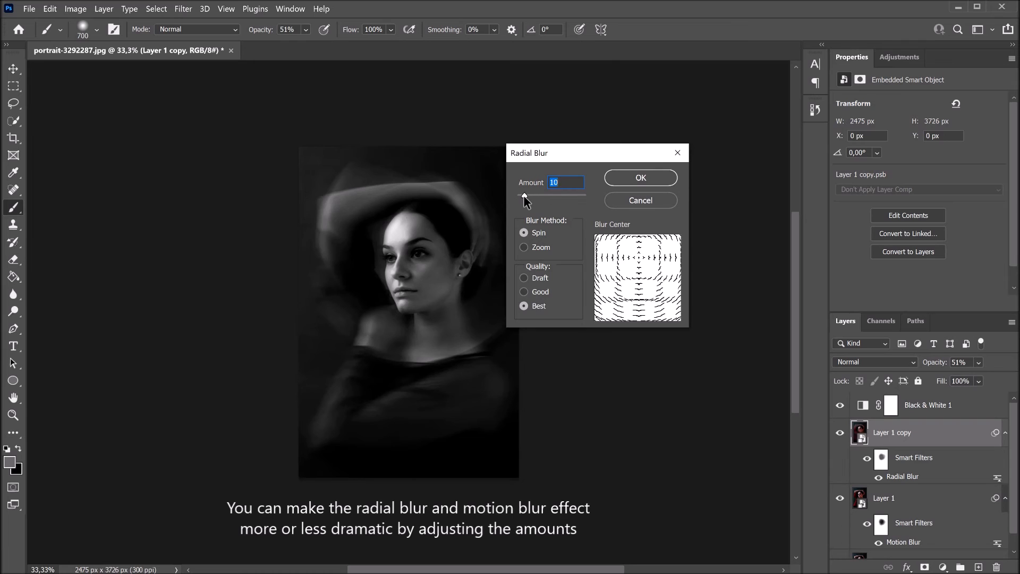
pyautogui.click(641, 182)
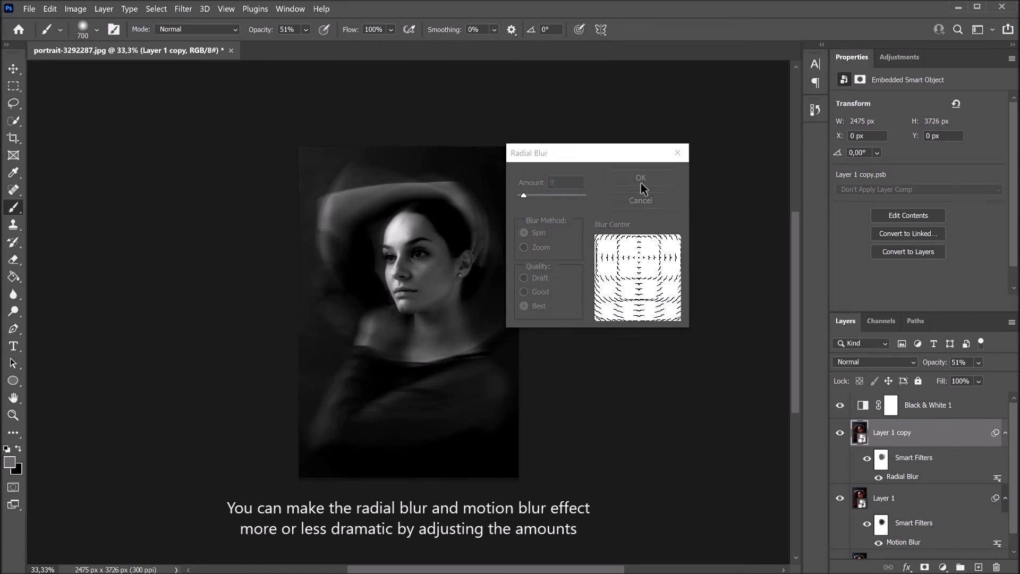
# - Raise the distance of Layer 1's Motion Blur smart filter to 657 pixels
pyautogui.doubleClick(903, 542)
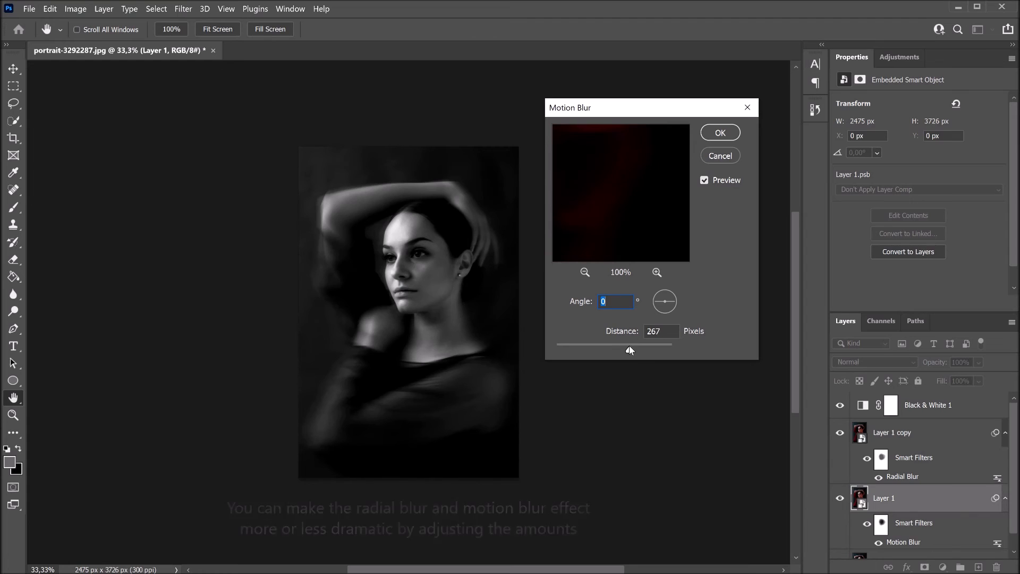
pyautogui.moveTo(629, 348); pyautogui.dragTo(641, 347)
pyautogui.click(720, 139)
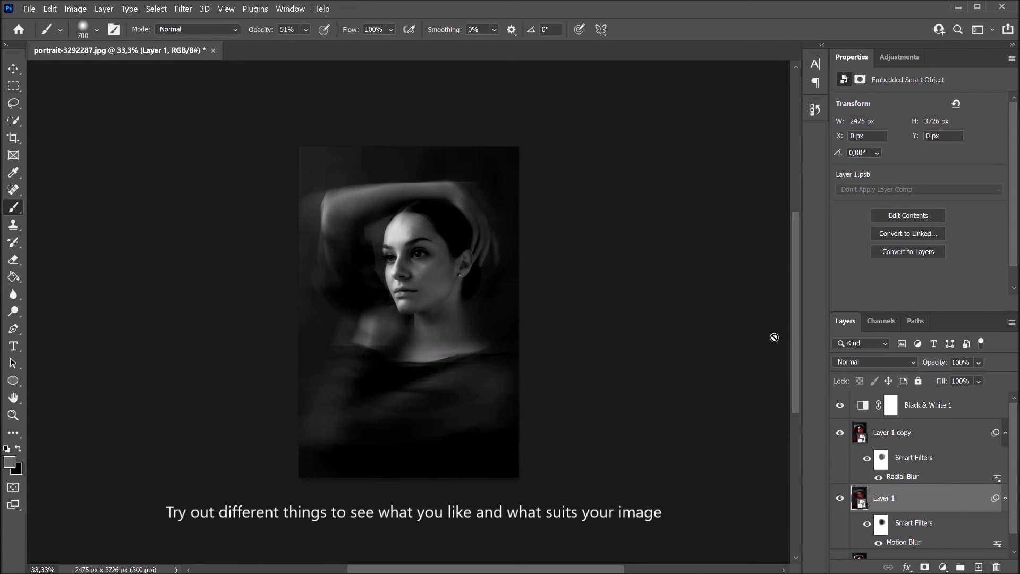
# - Reduce the distance of Layer 1's Motion Blur smart filter to about 42 pixels
pyautogui.doubleClick(903, 542)
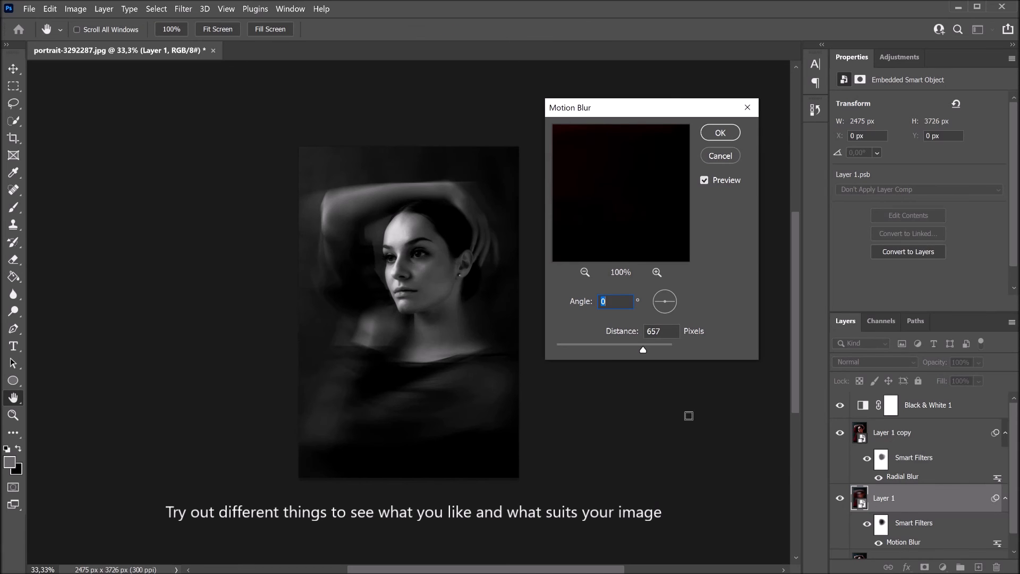
pyautogui.click(585, 345)
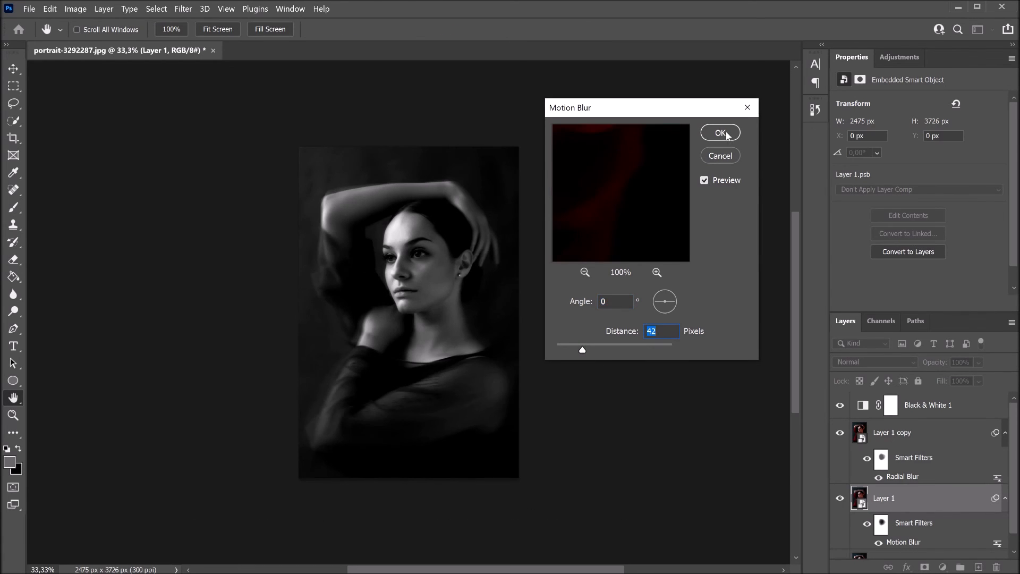
pyautogui.click(722, 133)
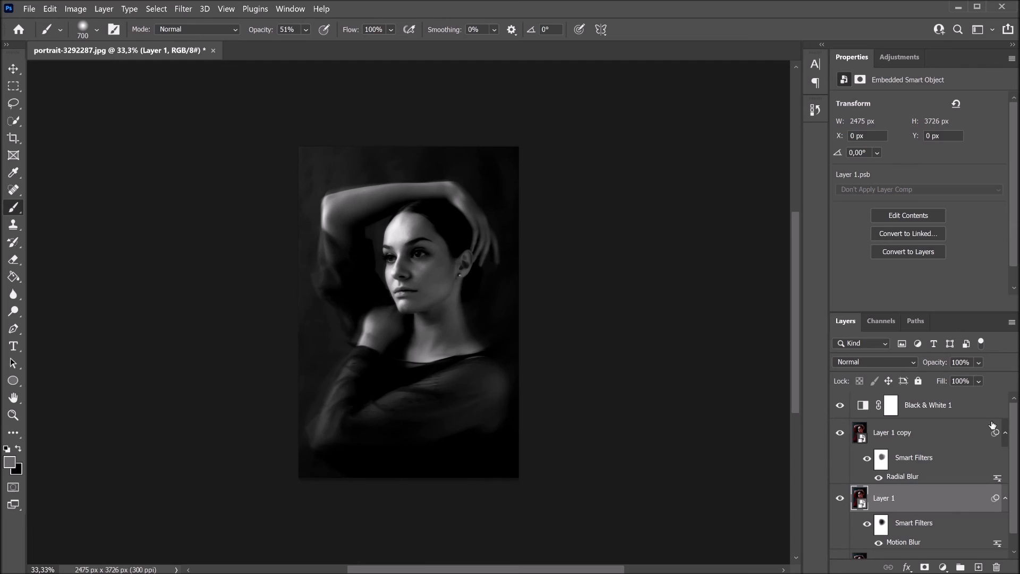
# - Compare the finished effect with the original by showing only the Background layer and restoring all the layers
pyautogui.scroll(-1, 1015, 434)
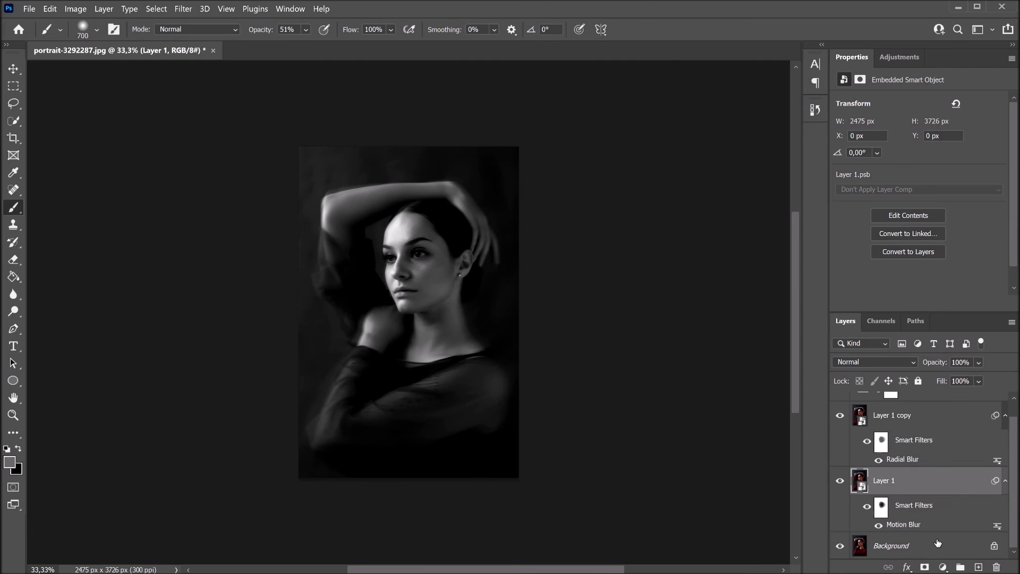
pyautogui.keyDown('alt'); pyautogui.click(840, 548); pyautogui.keyUp('alt')
pyautogui.keyDown('alt'); pyautogui.click(840, 548); pyautogui.keyUp('alt')
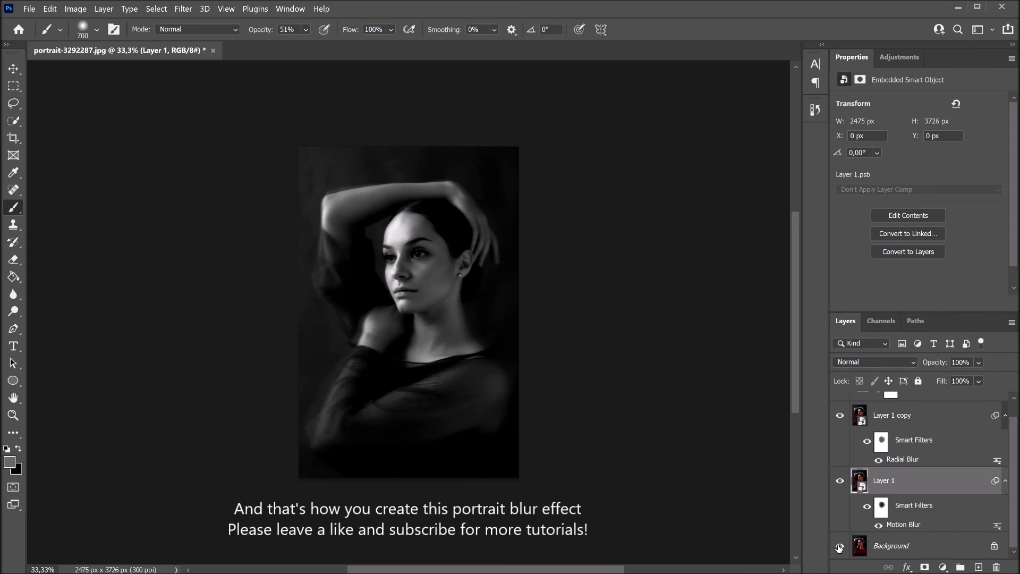